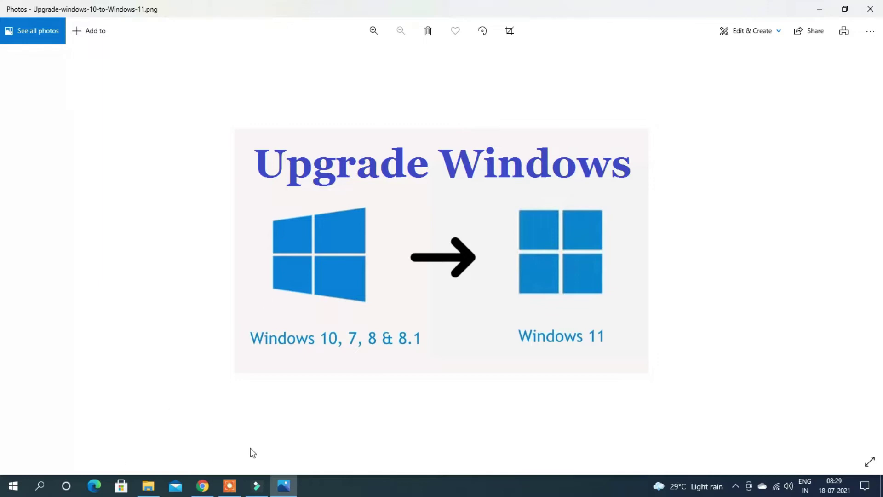
Switch to Chrome and examine the introduction and Start menu preview on Microsoft's Windows 11 page
{"action": "left_click", "coordinate": [203, 485]}
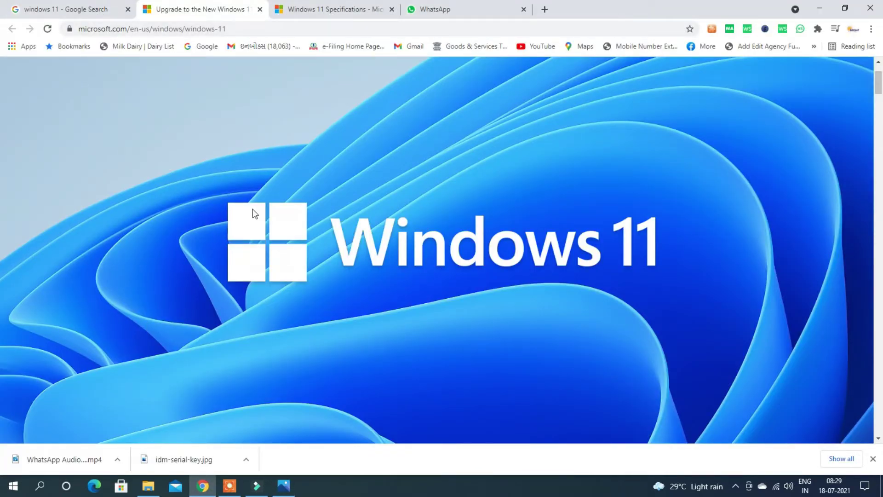
{"action": "scroll", "coordinate": [500, 305], "scroll_direction": "down", "scroll_amount": 6}
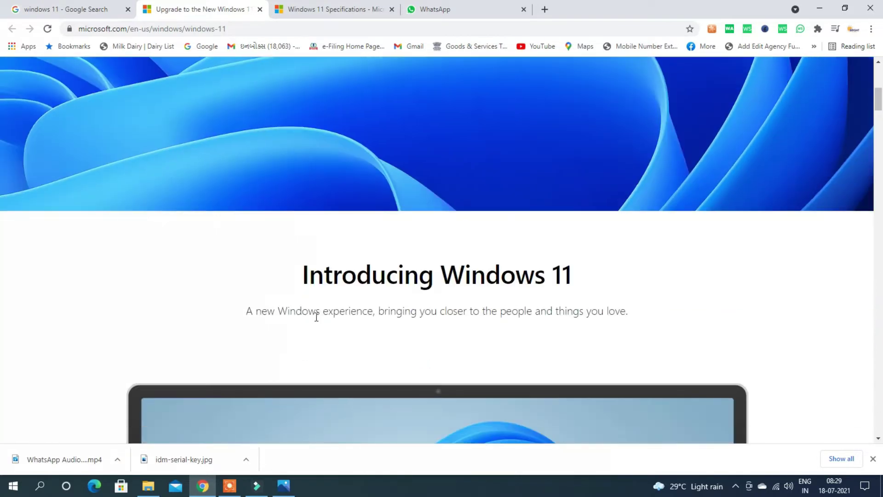
{"action": "scroll", "coordinate": [453, 322], "scroll_direction": "down", "scroll_amount": 4}
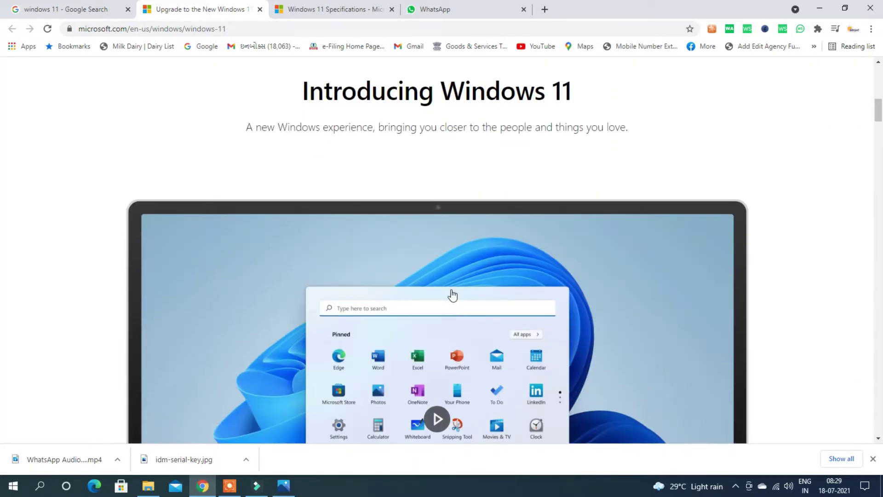
{"action": "scroll", "coordinate": [453, 296], "scroll_direction": "down", "scroll_amount": 2}
{"action": "scroll", "coordinate": [453, 296], "scroll_direction": "up", "scroll_amount": 8}
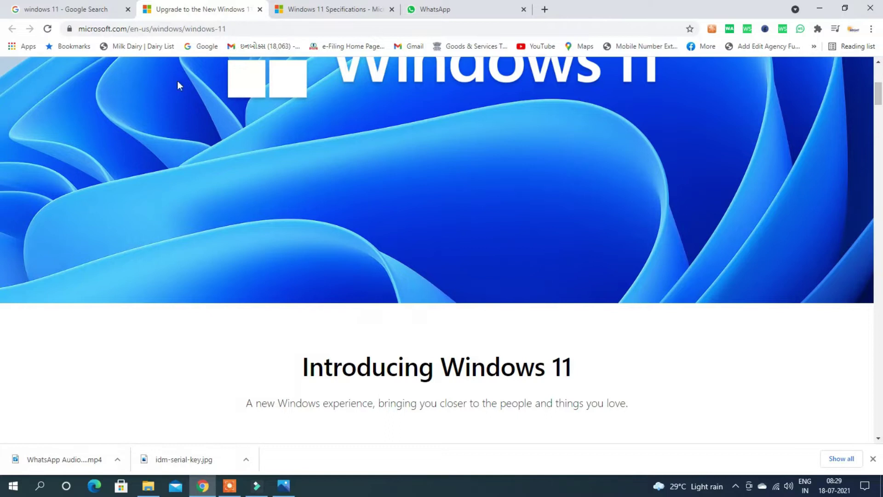
{"action": "scroll", "coordinate": [251, 253], "scroll_direction": "down", "scroll_amount": 4}
{"action": "scroll", "coordinate": [253, 261], "scroll_direction": "down", "scroll_amount": 4}
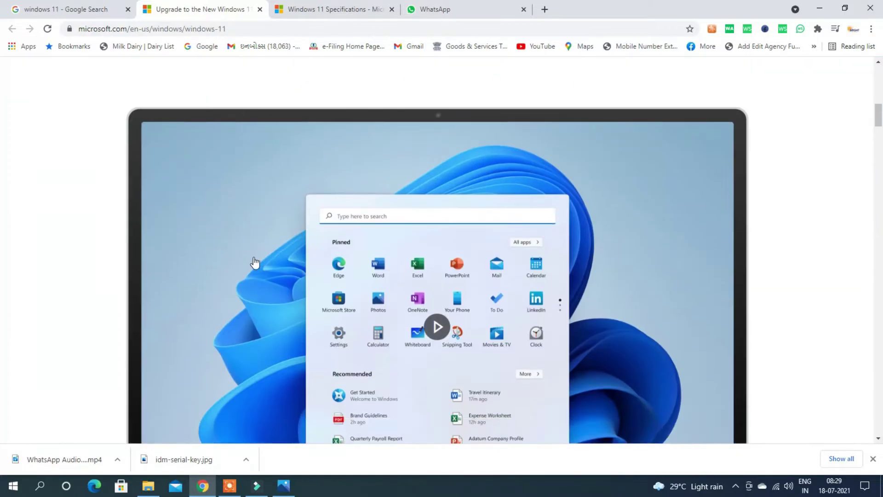
{"action": "scroll", "coordinate": [257, 263], "scroll_direction": "down", "scroll_amount": 2}
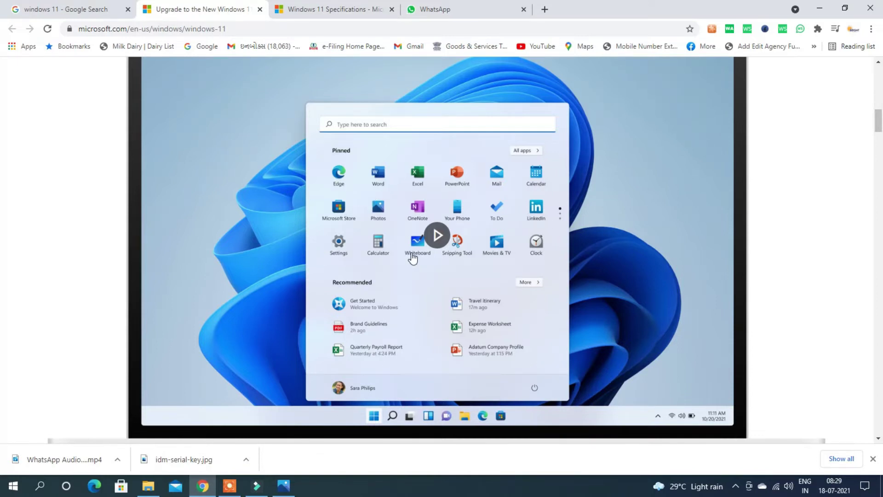
{"action": "scroll", "coordinate": [699, 260], "scroll_direction": "down", "scroll_amount": 2}
Read through the Windows 11 feature sections, from "Get a fresh perspective" down to the "Get ready" compatibility section
{"action": "scroll", "coordinate": [694, 260], "scroll_direction": "down", "scroll_amount": 15}
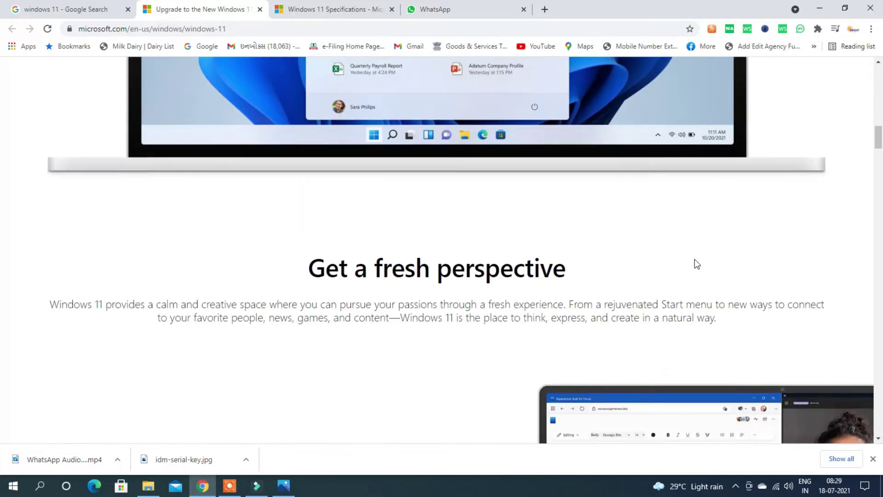
{"action": "scroll", "coordinate": [694, 267], "scroll_direction": "down", "scroll_amount": 12}
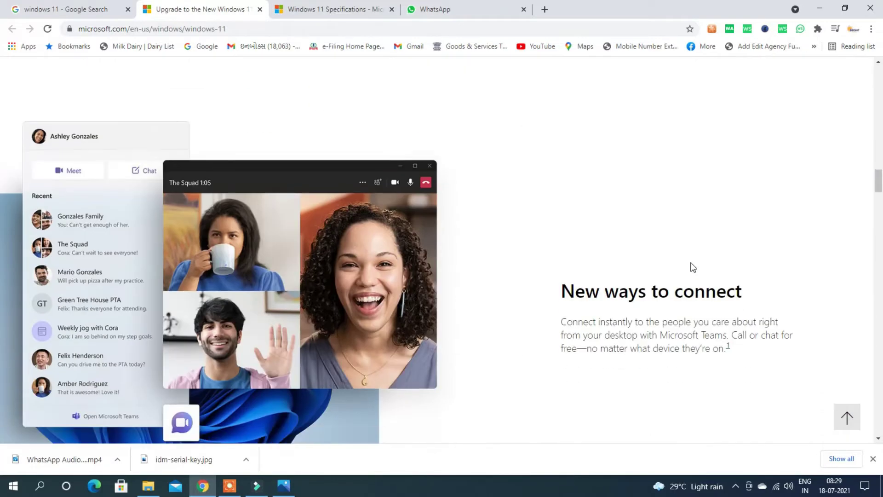
{"action": "scroll", "coordinate": [692, 268], "scroll_direction": "down", "scroll_amount": 4}
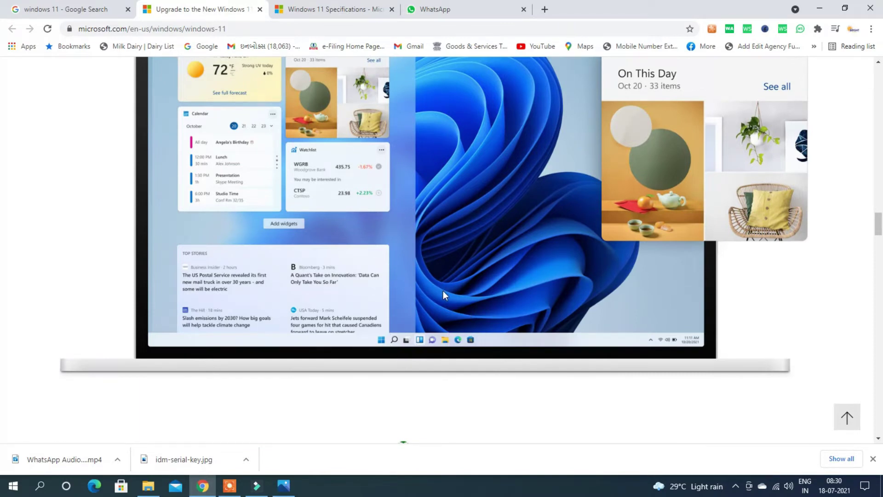
{"action": "scroll", "coordinate": [443, 291], "scroll_direction": "down", "scroll_amount": 10}
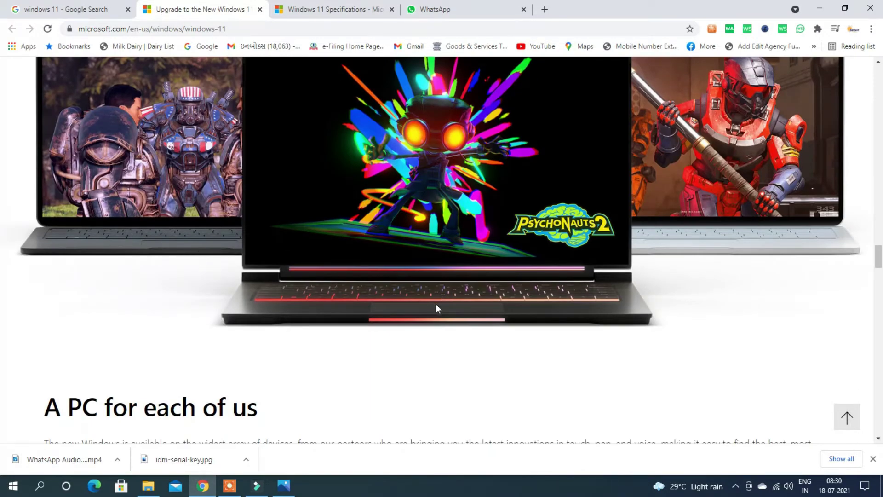
{"action": "scroll", "coordinate": [436, 307], "scroll_direction": "down", "scroll_amount": 10}
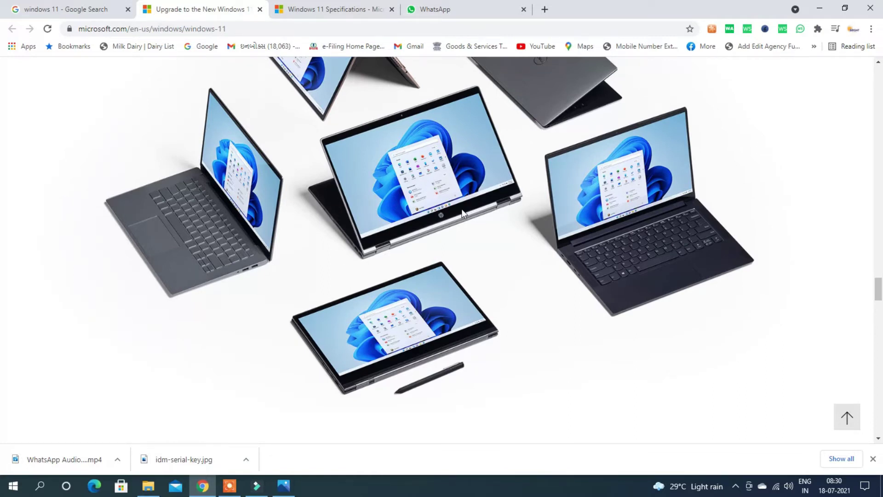
{"action": "scroll", "coordinate": [409, 317], "scroll_direction": "down", "scroll_amount": 5}
{"action": "scroll", "coordinate": [392, 324], "scroll_direction": "down", "scroll_amount": 6}
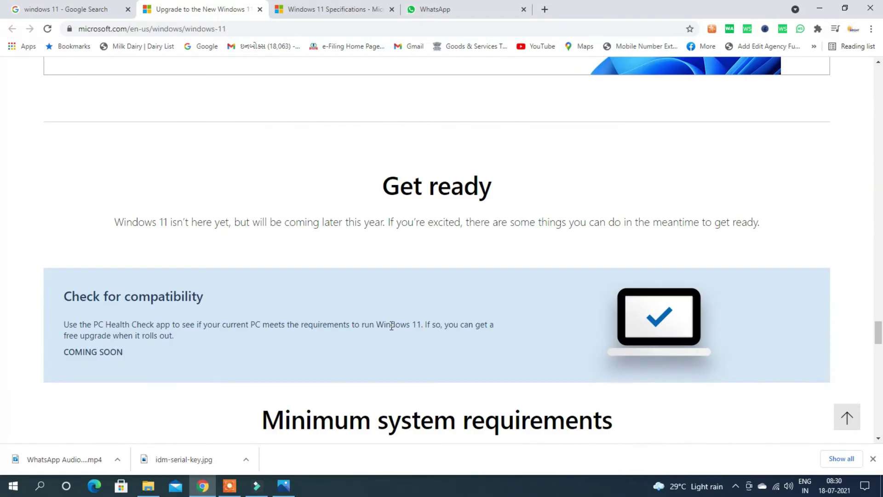
Review the gaming and Start menu sections again and return to the beginning of the Windows 11 page
{"action": "scroll", "coordinate": [389, 323], "scroll_direction": "up", "scroll_amount": 10}
{"action": "scroll", "coordinate": [388, 322], "scroll_direction": "up", "scroll_amount": 15}
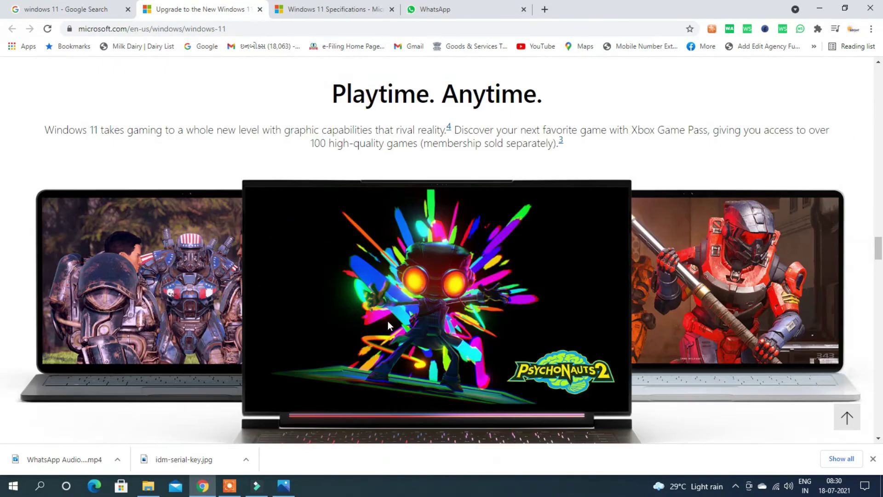
{"action": "scroll", "coordinate": [389, 320], "scroll_direction": "up", "scroll_amount": 15}
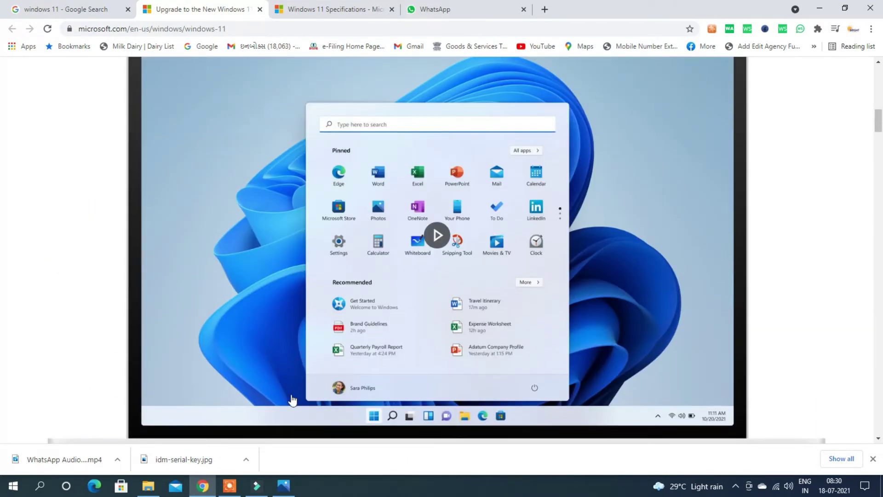
{"action": "scroll", "coordinate": [294, 304], "scroll_direction": "up", "scroll_amount": 10}
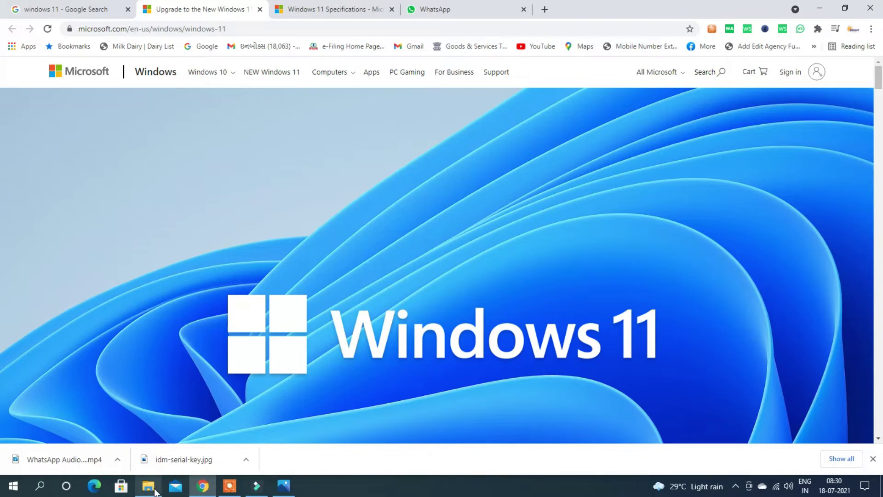
Switch to Photos and view the Windows 11 pictures forward from Upgrade-windows-10-to-Windows-11.png to windows-11-winver.jpg
{"action": "left_click", "coordinate": [283, 486]}
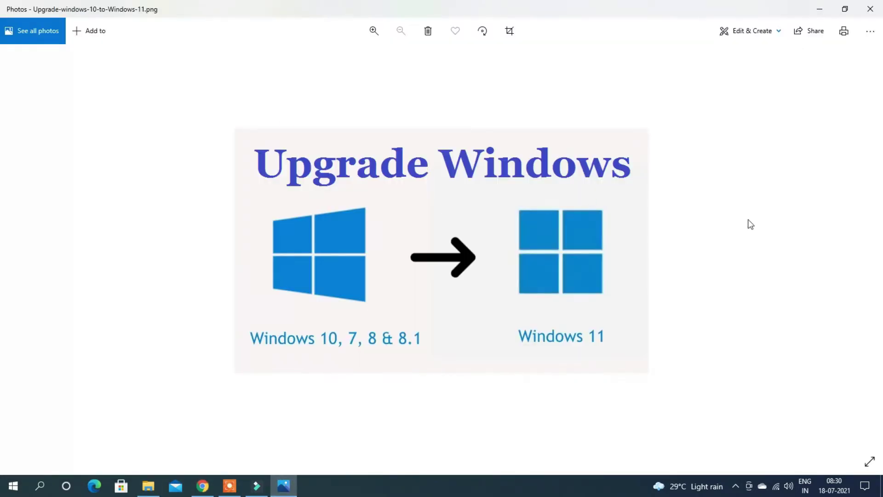
{"action": "left_click", "coordinate": [873, 249]}
{"action": "left_click", "coordinate": [874, 249]}
{"action": "left_click", "coordinate": [872, 249]}
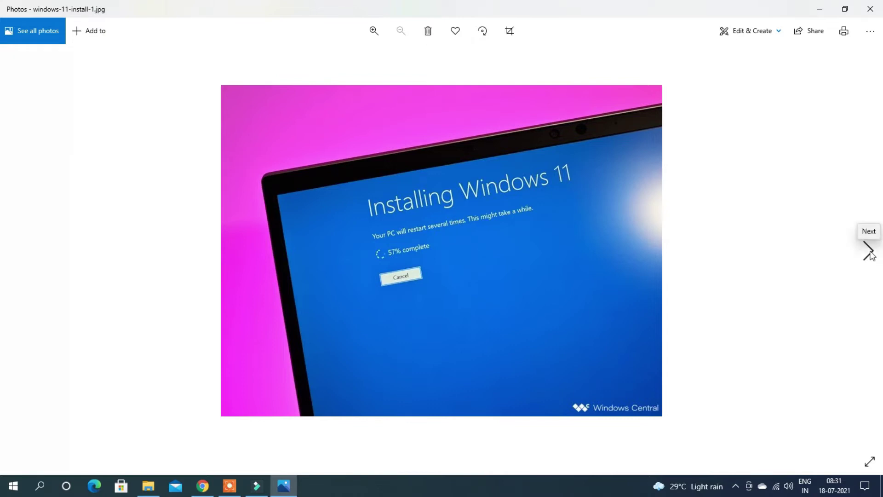
{"action": "left_click", "coordinate": [869, 251]}
{"action": "left_click", "coordinate": [869, 251]}
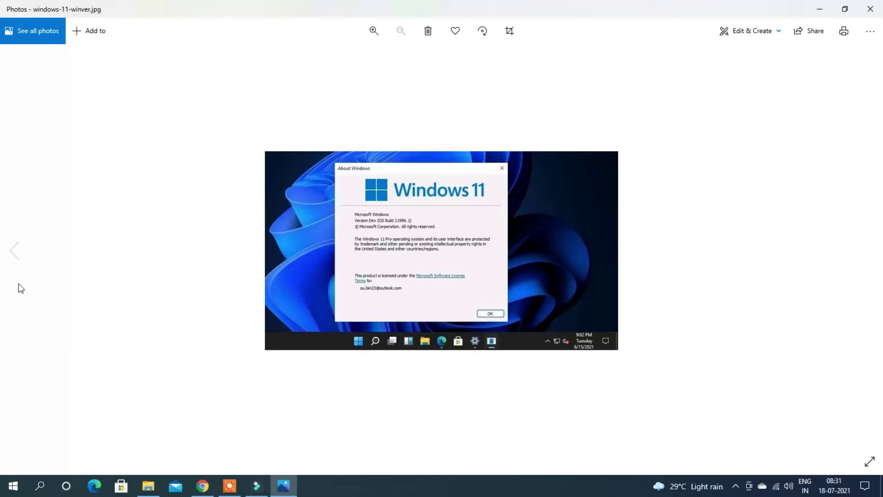
View the pictures in reverse order back to the Windows 11 activation screenshot dmhywox6jd771.png
{"action": "left_click", "coordinate": [14, 251]}
{"action": "left_click", "coordinate": [14, 251]}
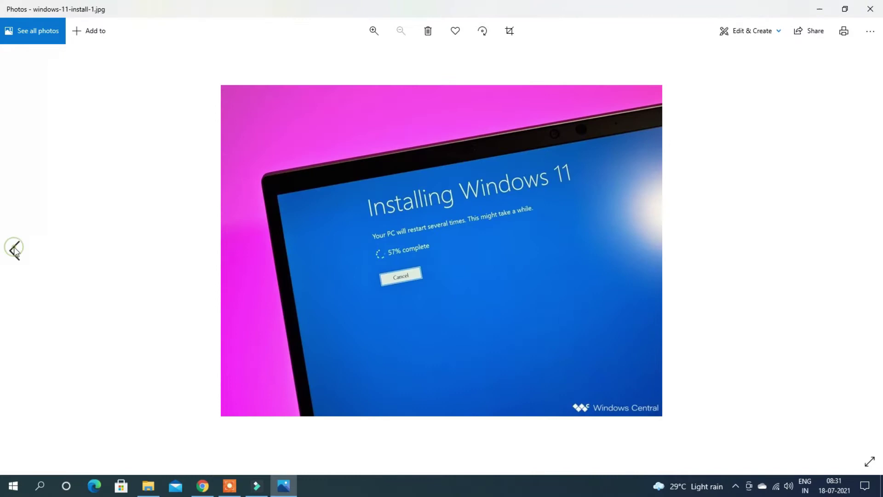
{"action": "left_click", "coordinate": [14, 251]}
{"action": "left_click", "coordinate": [14, 251]}
{"action": "left_click", "coordinate": [14, 250]}
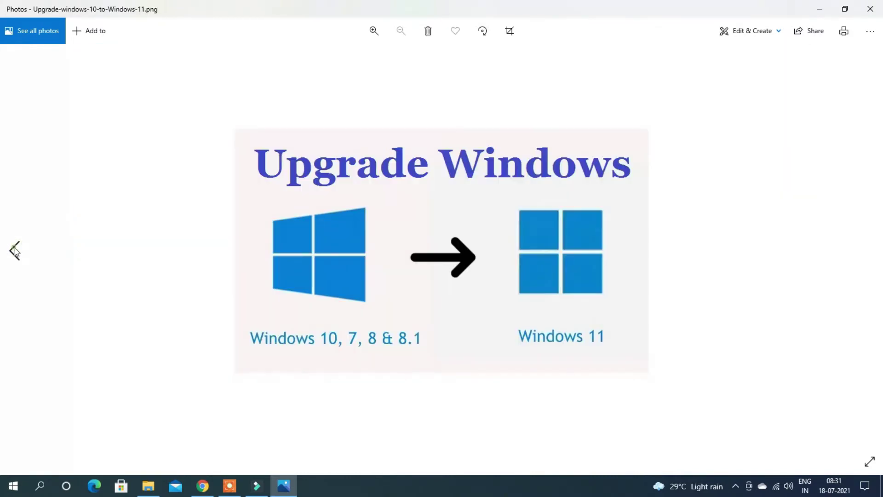
{"action": "left_click", "coordinate": [13, 251]}
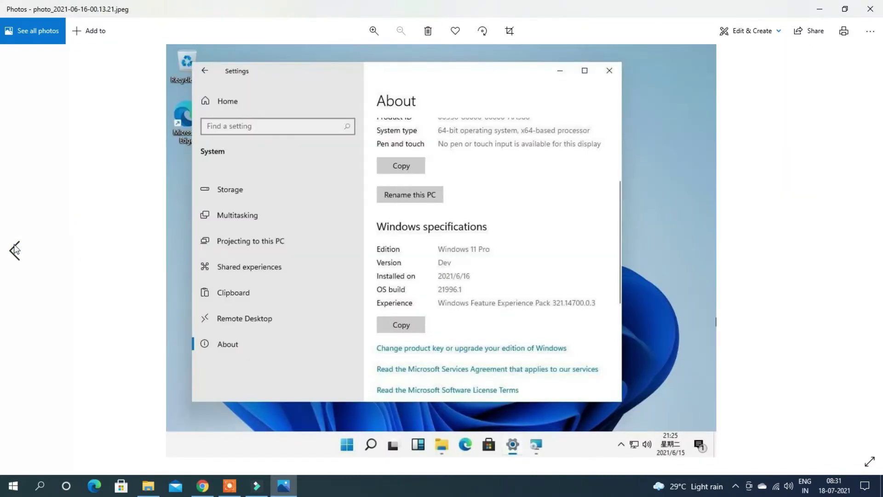
{"action": "left_click", "coordinate": [15, 250]}
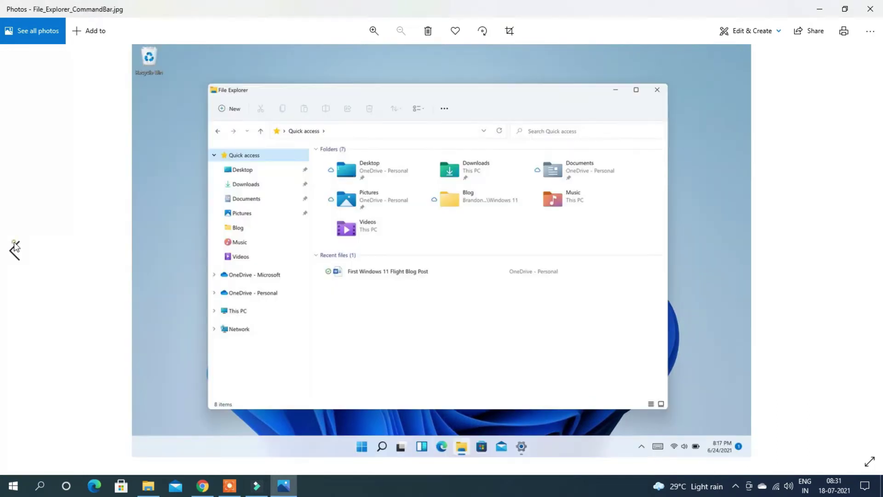
{"action": "left_click", "coordinate": [15, 249]}
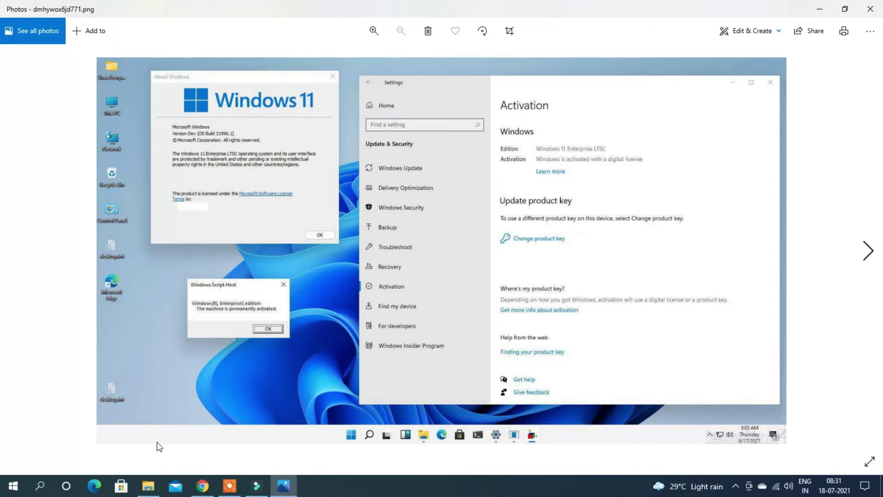
Switch to File Explorer and go from the WINDOWS -10 folder up to the Desktop folder
{"action": "left_click", "coordinate": [148, 486]}
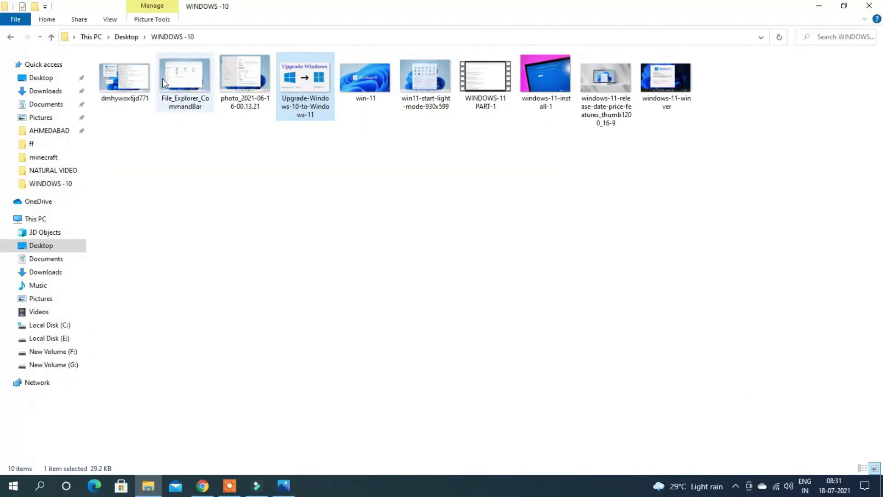
{"action": "left_click", "coordinate": [128, 37]}
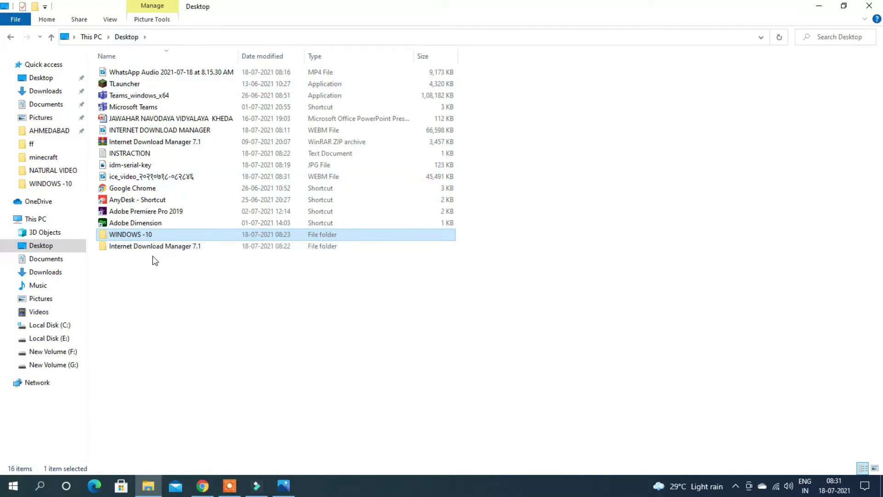
Switch to Chrome, open its download history, and look through the older entries for the Windows 11 ISO
{"action": "left_click", "coordinate": [202, 486]}
{"action": "left_click", "coordinate": [871, 29]}
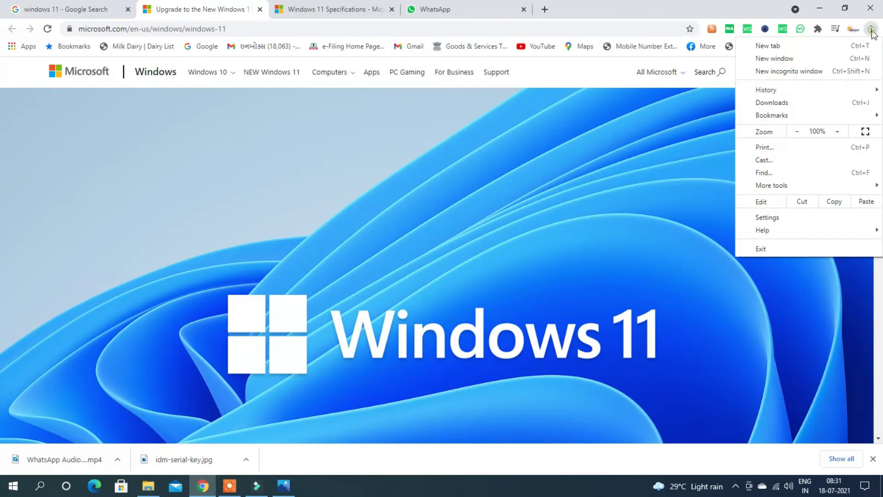
{"action": "left_click", "coordinate": [800, 101]}
{"action": "scroll", "coordinate": [380, 196], "scroll_direction": "down", "scroll_amount": 20}
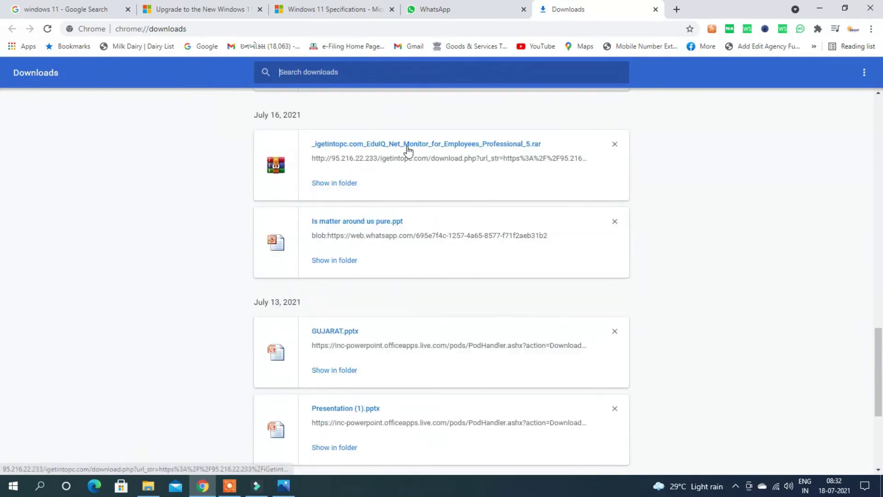
{"action": "scroll", "coordinate": [405, 157], "scroll_direction": "down", "scroll_amount": 4}
{"action": "scroll", "coordinate": [407, 178], "scroll_direction": "down", "scroll_amount": 8}
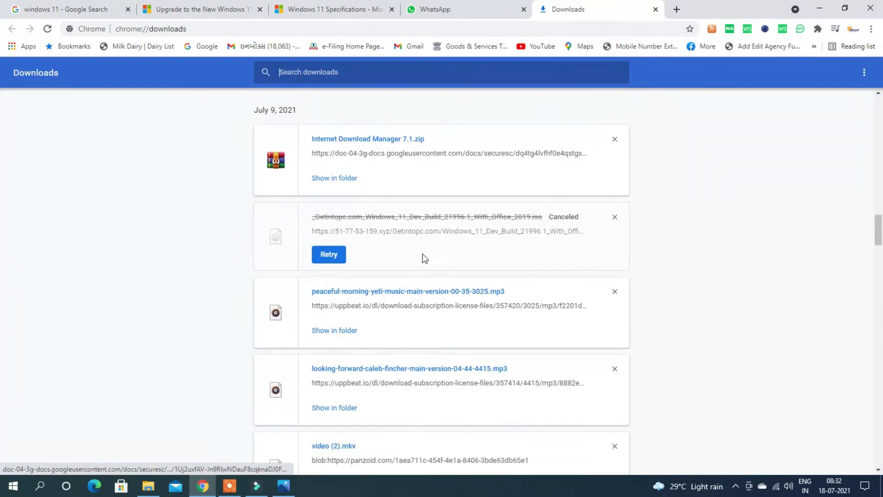
{"action": "scroll", "coordinate": [424, 259], "scroll_direction": "down", "scroll_amount": 18}
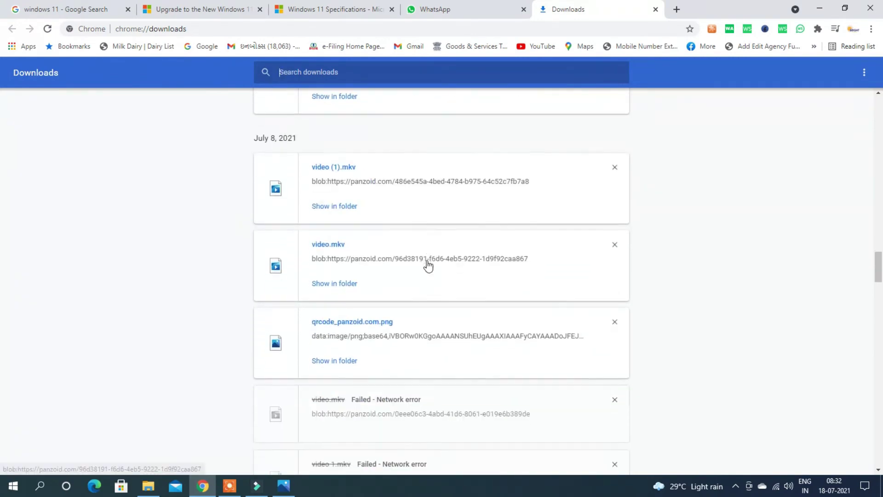
{"action": "scroll", "coordinate": [422, 271], "scroll_direction": "down", "scroll_amount": 4}
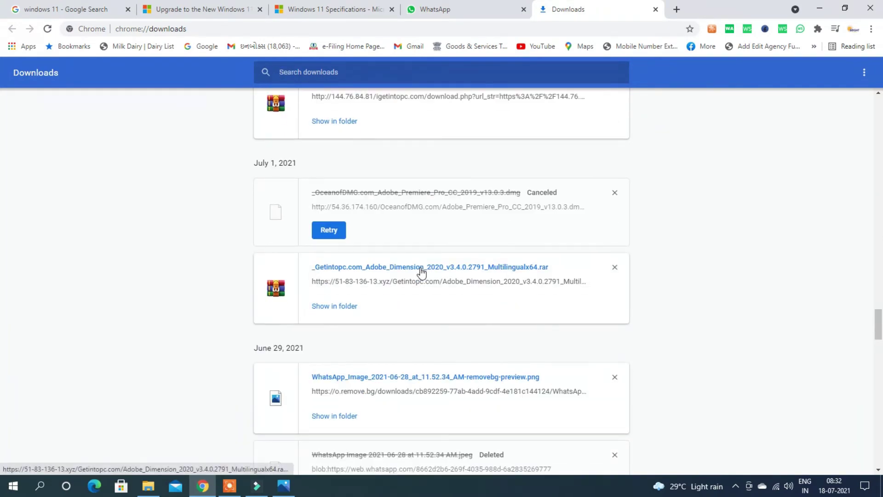
Go back through the download history to today's entries and check the Windows 11 items listed there
{"action": "scroll", "coordinate": [380, 222], "scroll_direction": "up", "scroll_amount": 15}
{"action": "scroll", "coordinate": [384, 223], "scroll_direction": "up", "scroll_amount": 4}
{"action": "scroll", "coordinate": [384, 224], "scroll_direction": "up", "scroll_amount": 8}
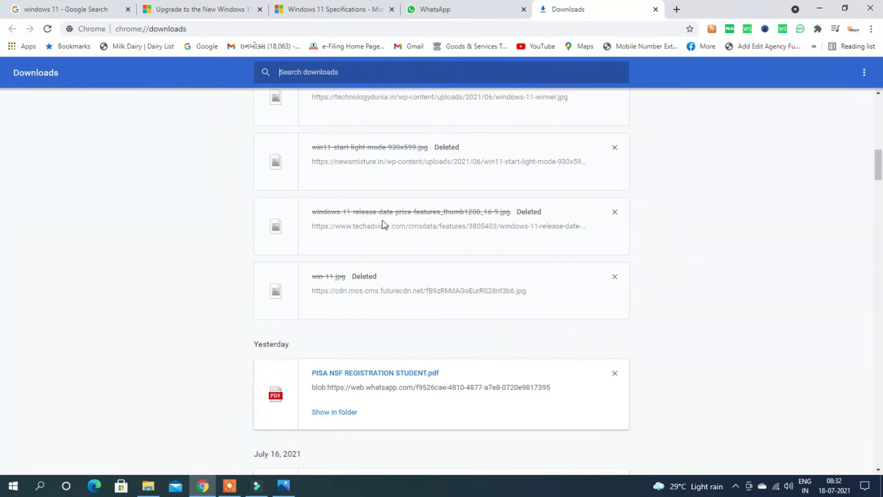
{"action": "scroll", "coordinate": [384, 224], "scroll_direction": "down", "scroll_amount": 2}
{"action": "scroll", "coordinate": [385, 224], "scroll_direction": "up", "scroll_amount": 12}
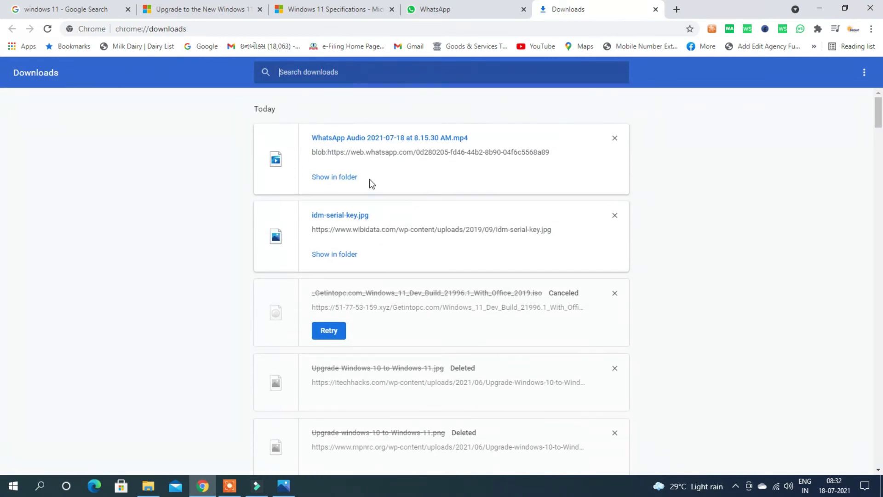
{"action": "scroll", "coordinate": [363, 289], "scroll_direction": "down", "scroll_amount": 10}
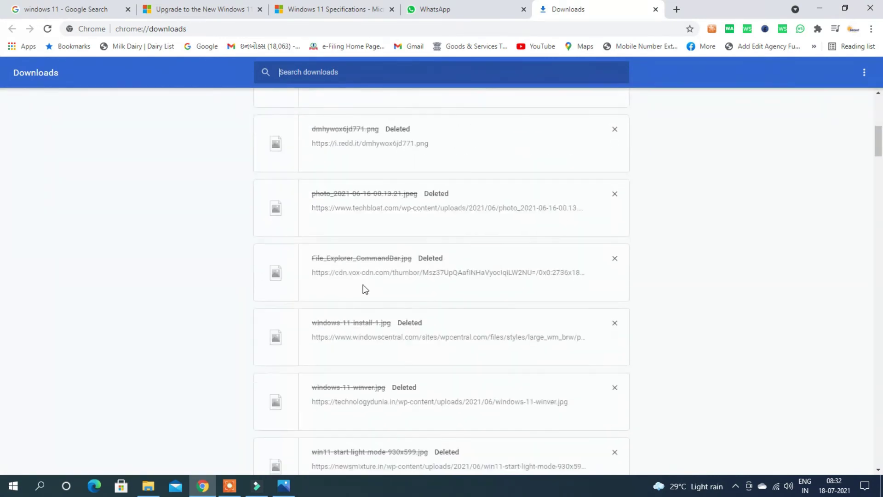
Switch from Chrome's download history to File Explorer and mount the Windows 11 Dev Build disc image from the Downloads folder
{"action": "left_click", "coordinate": [340, 275]}
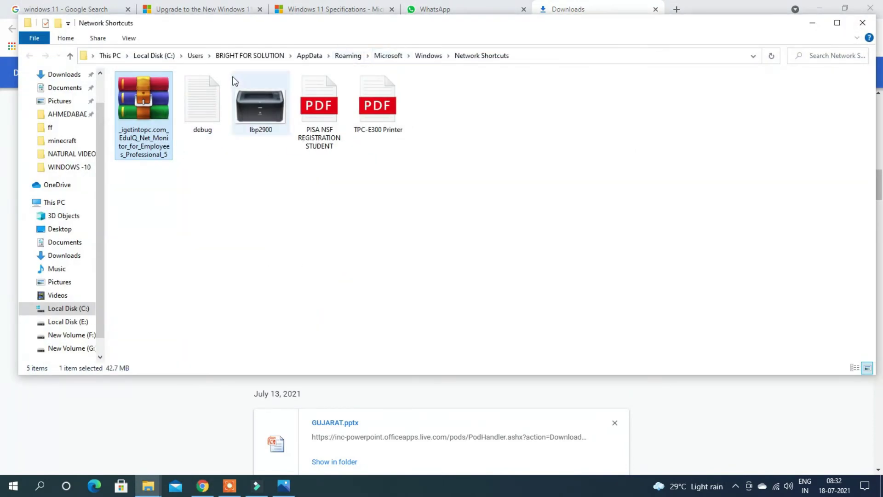
{"action": "left_click", "coordinate": [110, 55]}
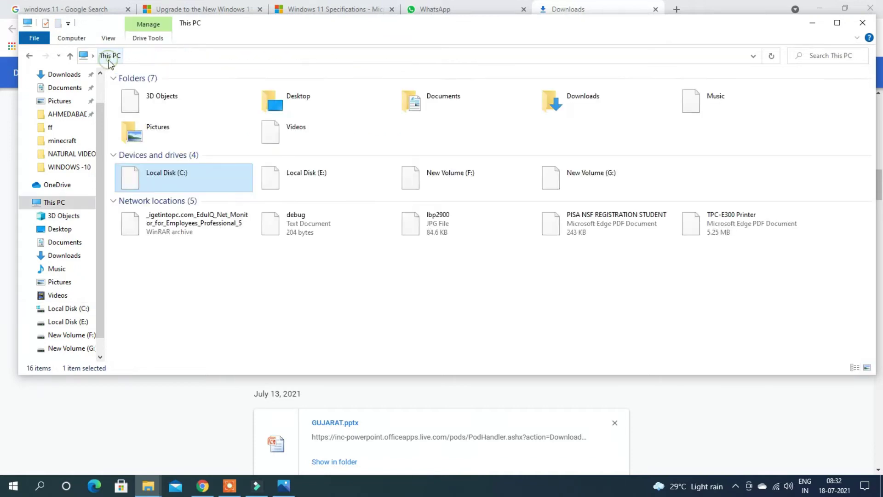
{"action": "left_click", "coordinate": [64, 74]}
{"action": "left_click", "coordinate": [220, 136]}
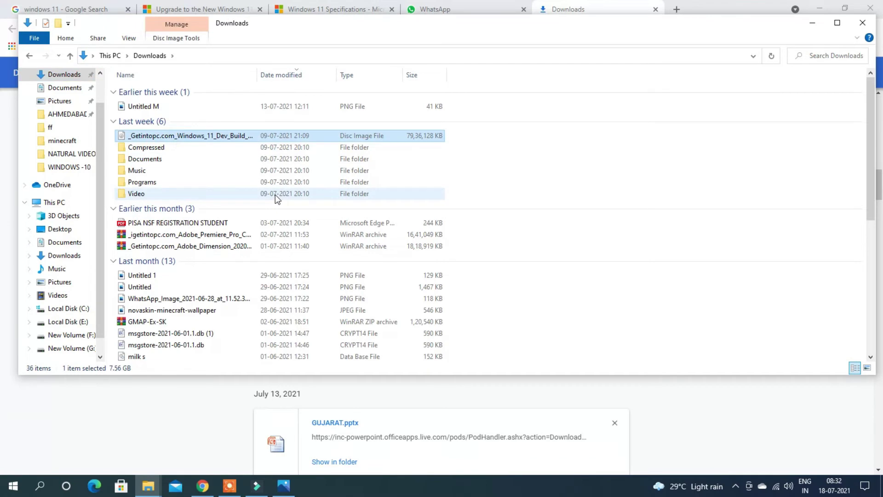
{"action": "double_click", "coordinate": [187, 135]}
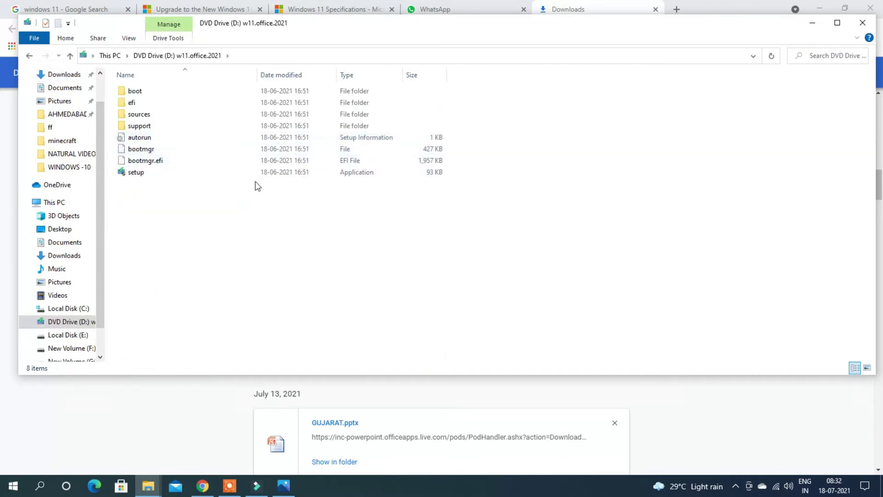
Run setup from the mounted Windows 11 drive with "I want to help make the installation better" enabled, up to the compatibility check, and exit
{"action": "double_click", "coordinate": [138, 172]}
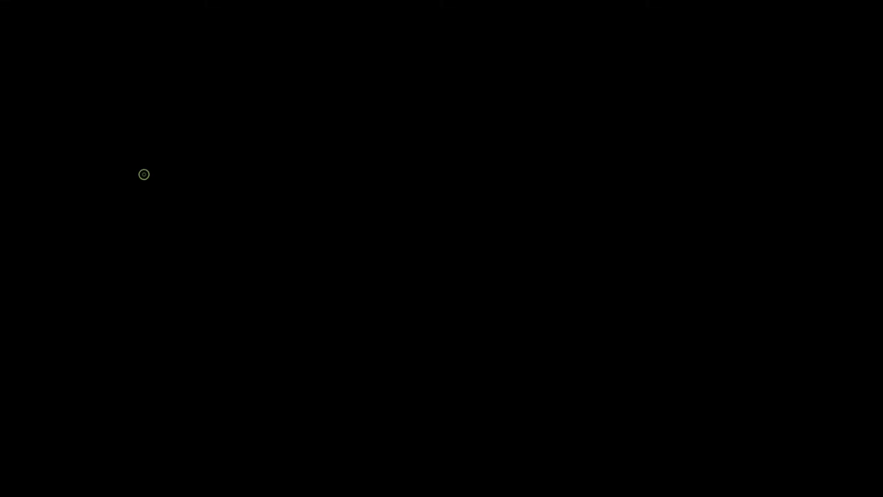
{"action": "left_click", "coordinate": [404, 311]}
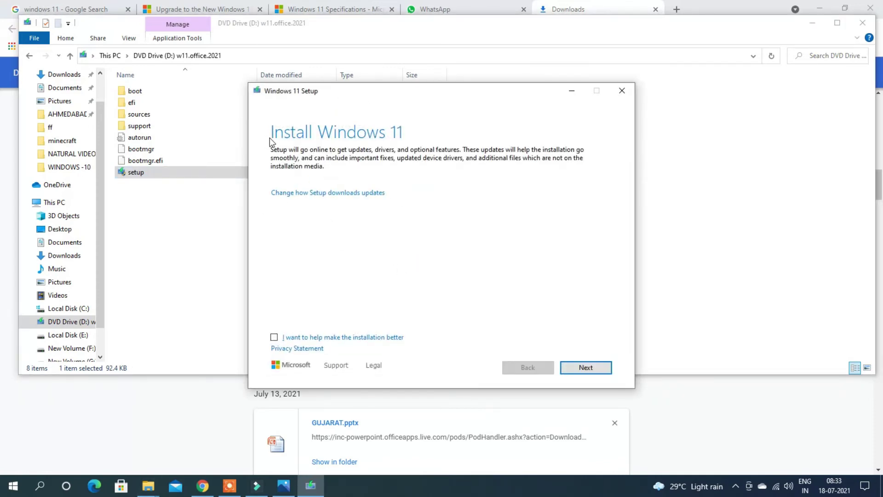
{"action": "left_click", "coordinate": [277, 337]}
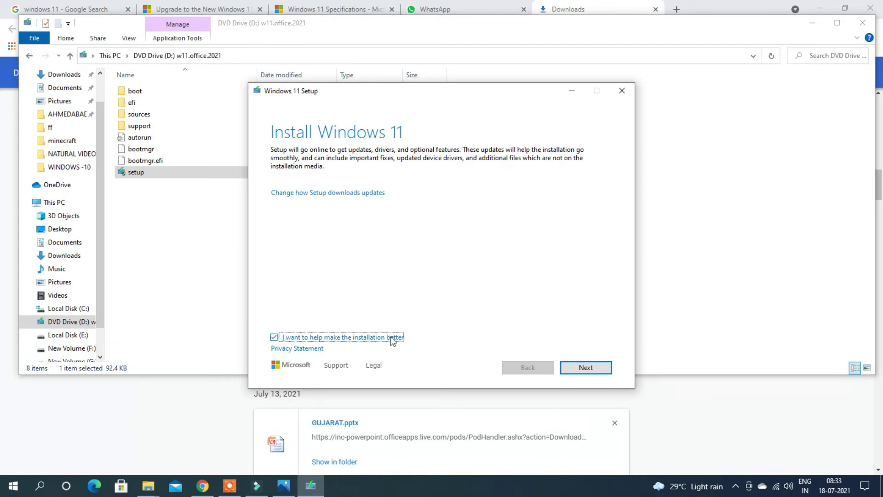
{"action": "left_click", "coordinate": [601, 368]}
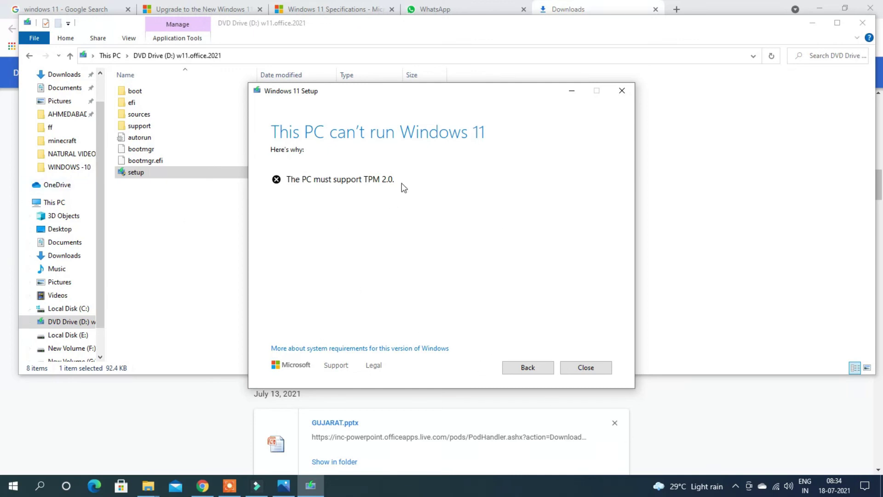
{"action": "left_click", "coordinate": [586, 367]}
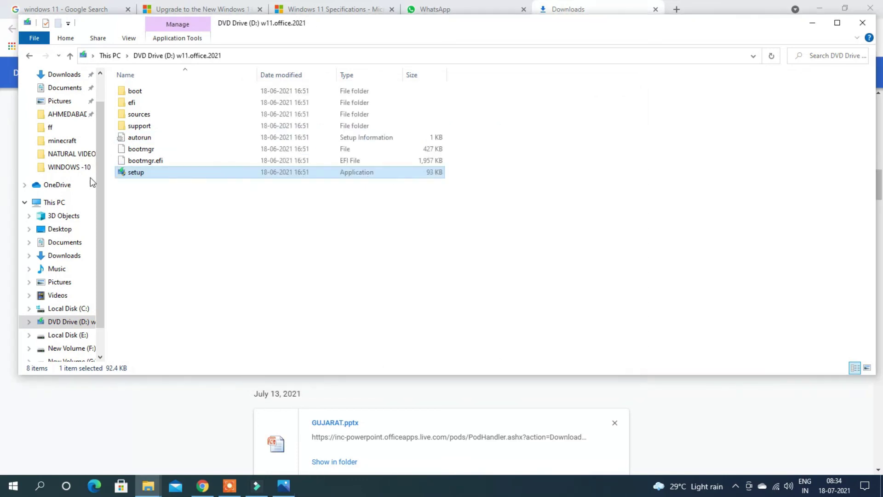
{"action": "left_click", "coordinate": [853, 29]}
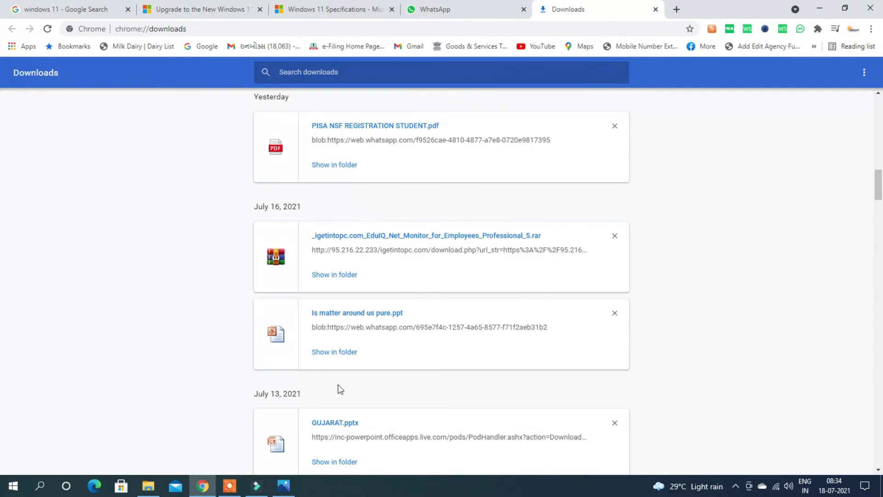
Switch to Photos and browse forward from the activation screenshot to the picture Upgrade-windows-10-to-Windows-11.png
{"action": "left_click", "coordinate": [283, 486]}
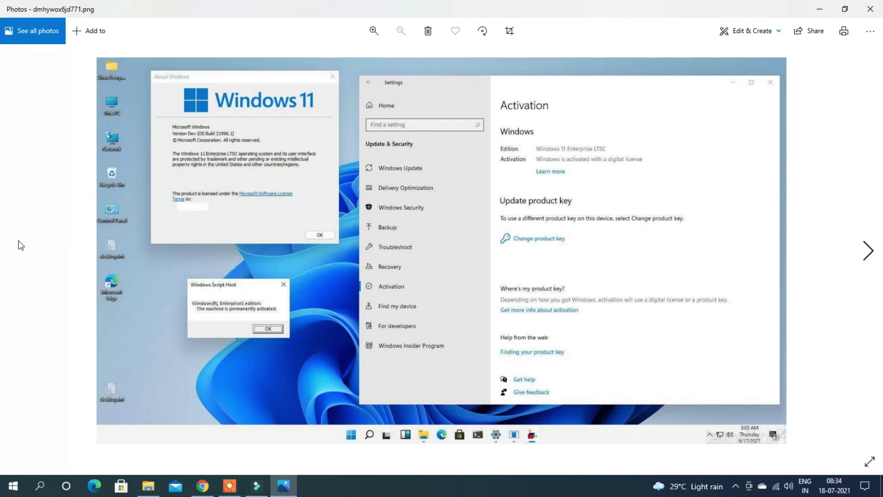
{"action": "left_click", "coordinate": [868, 251]}
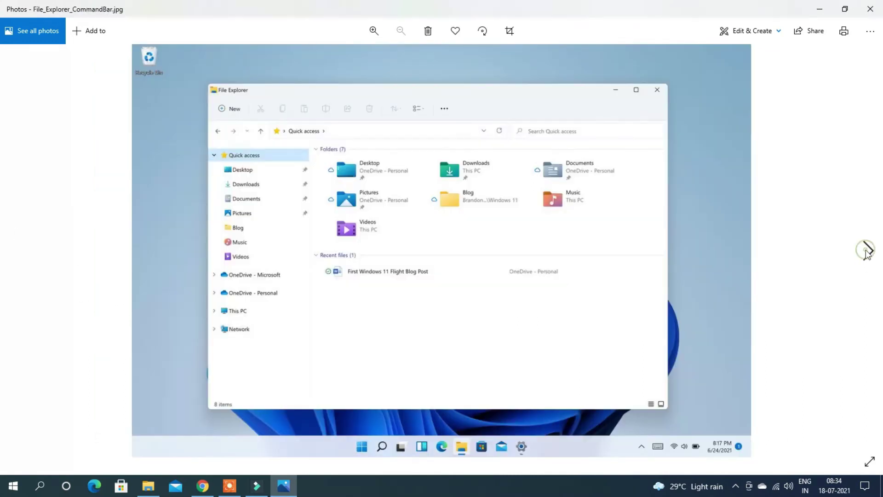
{"action": "left_click", "coordinate": [868, 251]}
{"action": "left_click", "coordinate": [867, 251]}
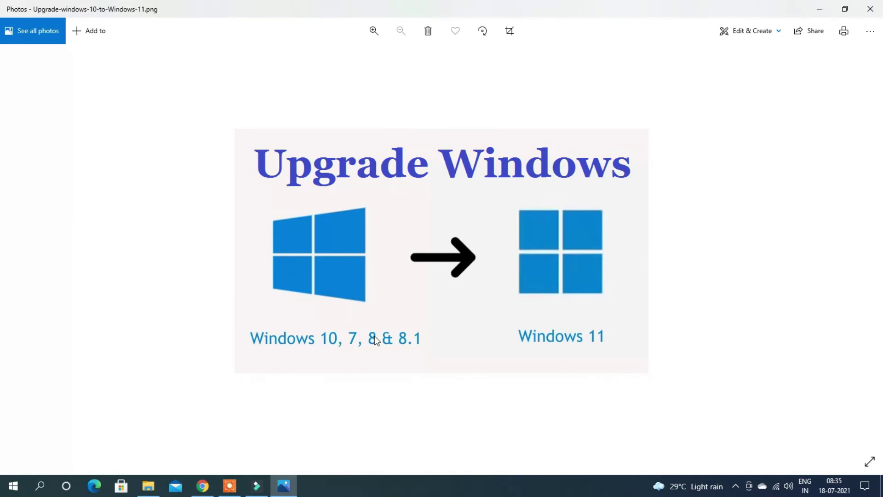
{"action": "left_click", "coordinate": [229, 485]}
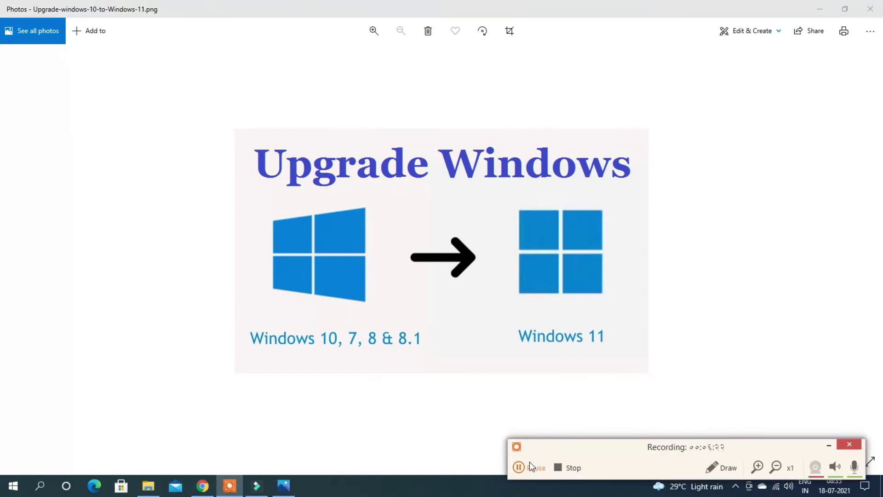